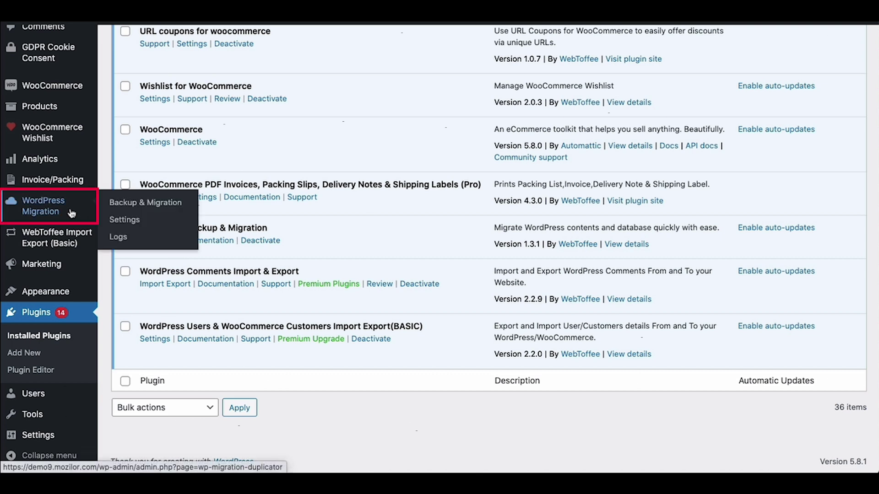
# Step: Export a full files-and-database backup from the Backup & Migration page
pyautogui.click(114, 205)
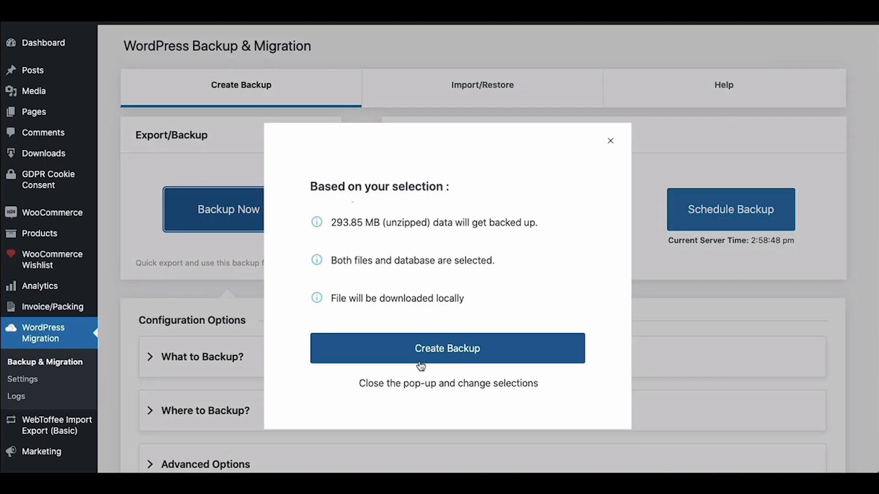
pyautogui.click(419, 362)
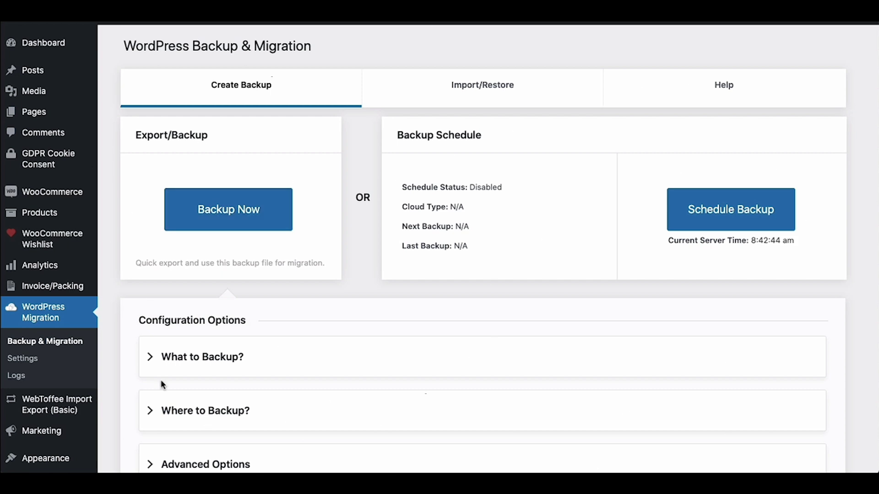
# Step: Uncheck the cache folder, keep plugins included, and expand the themes folder
pyautogui.click(163, 370)
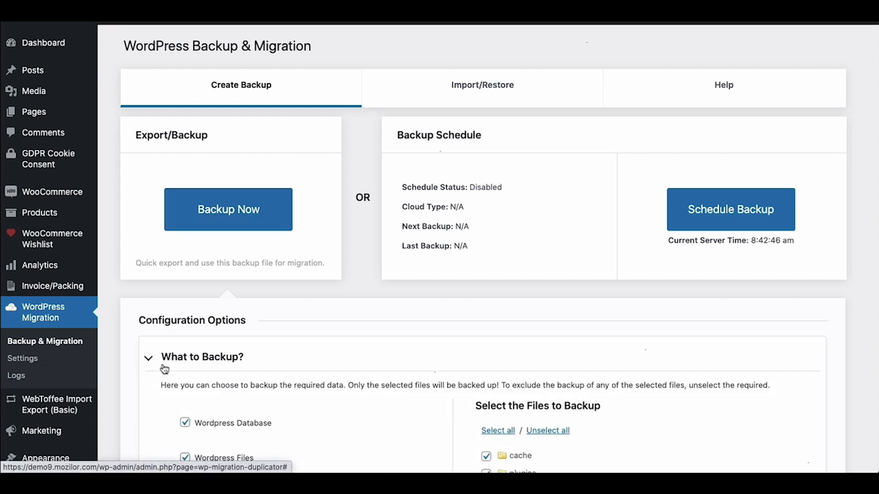
pyautogui.scroll(-5, 164, 369)
pyautogui.scroll(-2, 162, 369)
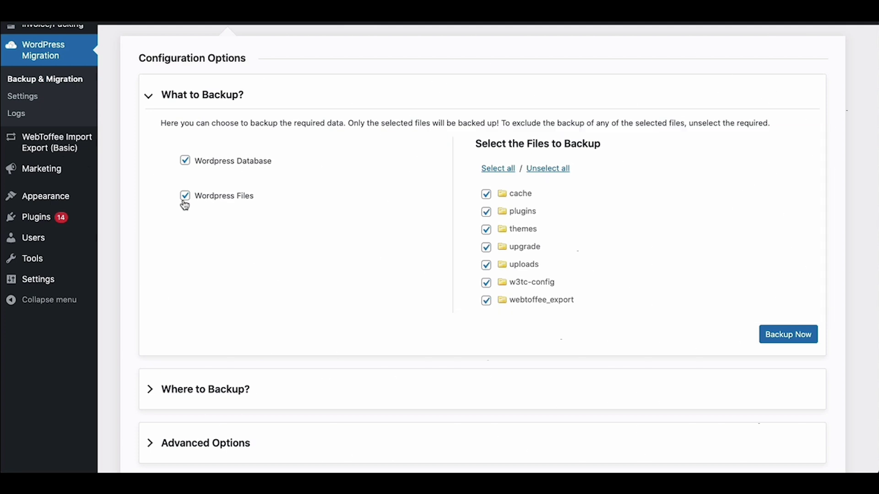
pyautogui.scroll(-1, 487, 197)
pyautogui.click(486, 190)
pyautogui.click(487, 208)
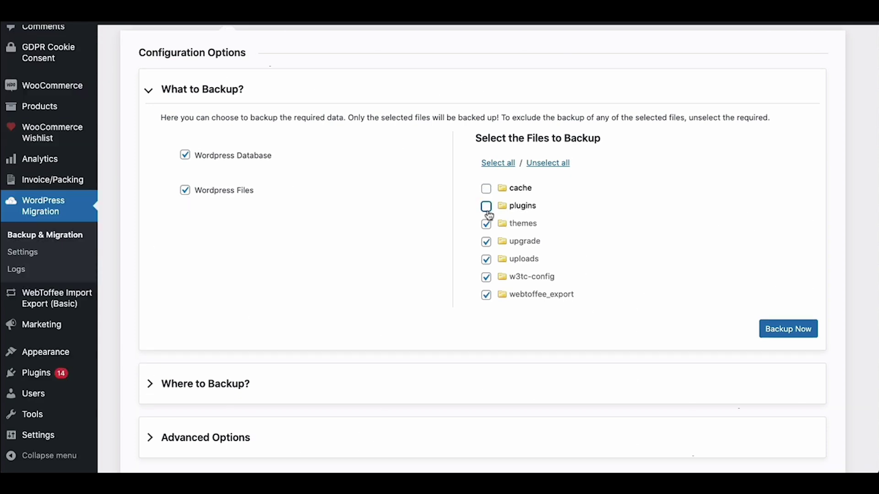
pyautogui.click(487, 206)
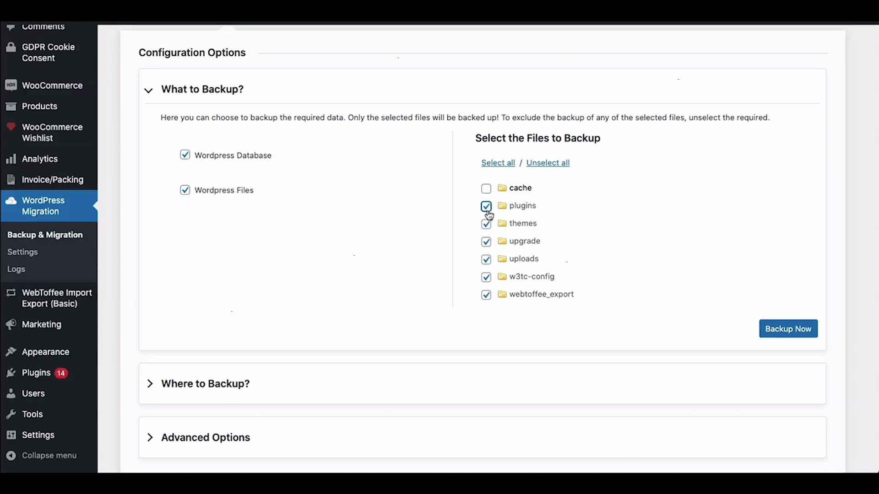
pyautogui.click(513, 221)
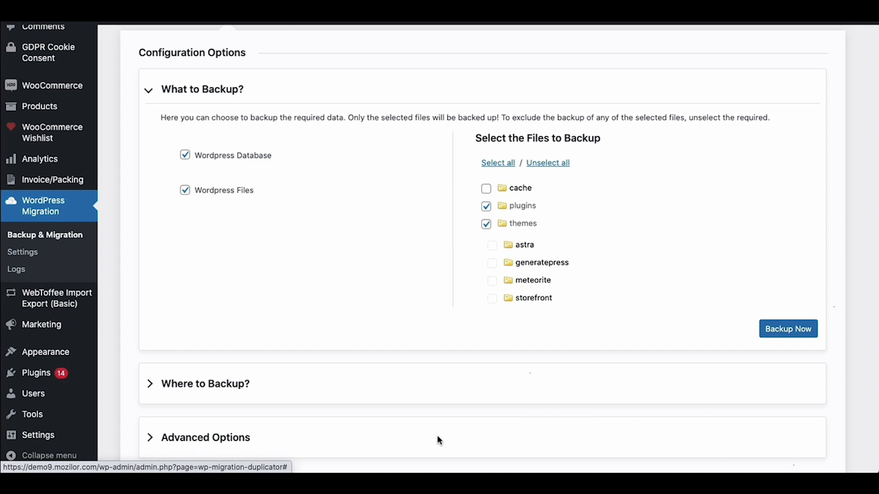
# Step: List the export destinations (Local, FTP/SFTP, Google Drive, Amazon S3), keeping Local
pyautogui.click(173, 383)
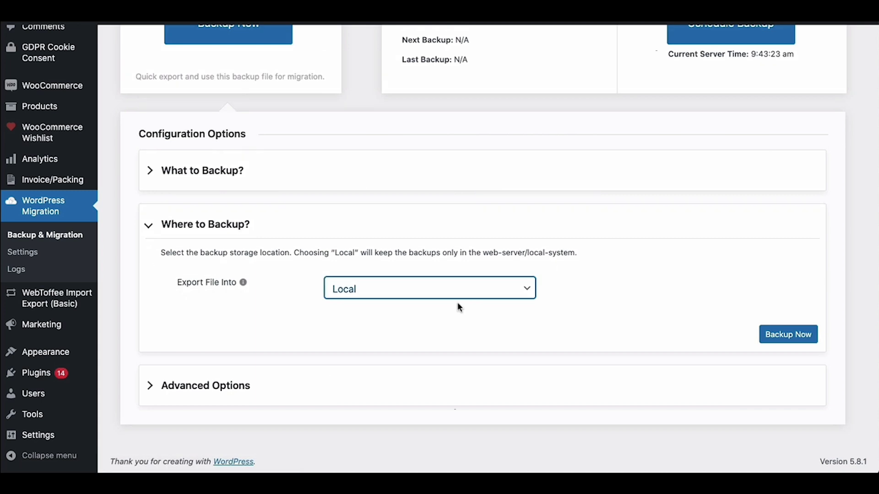
pyautogui.click(450, 294)
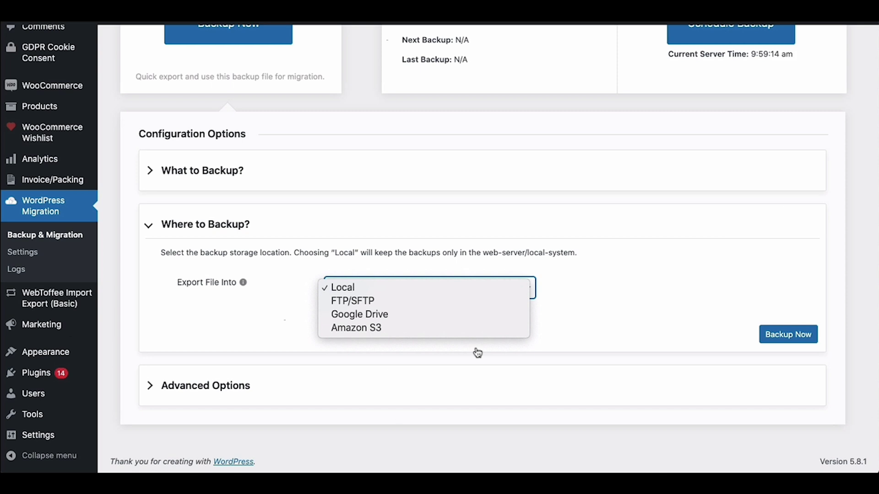
pyautogui.click(45, 255)
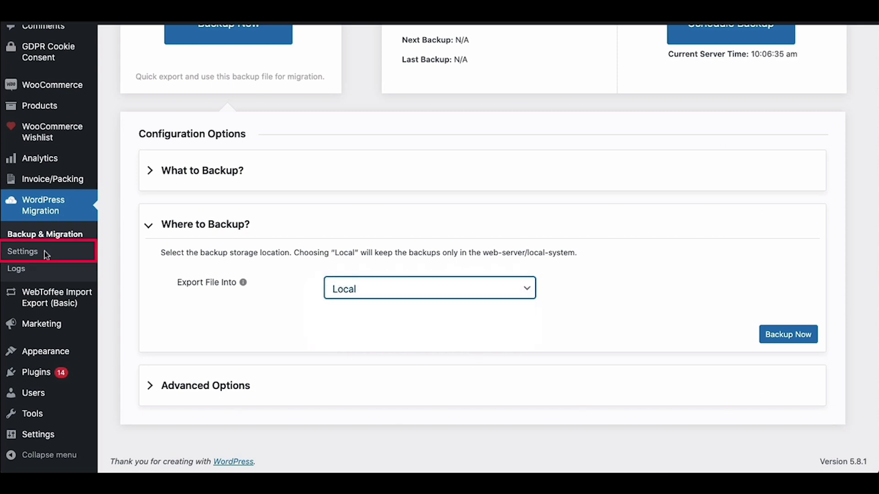
pyautogui.click(45, 255)
pyautogui.scroll(-5, 192, 129)
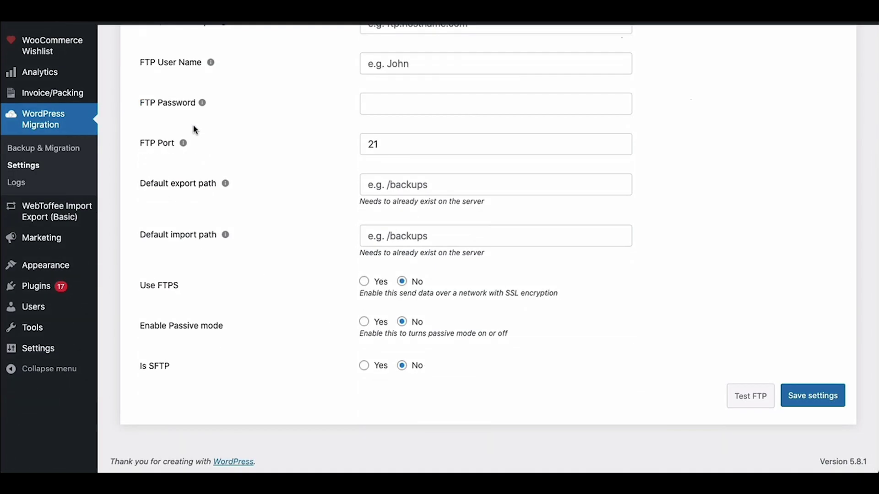
pyautogui.scroll(5, 193, 129)
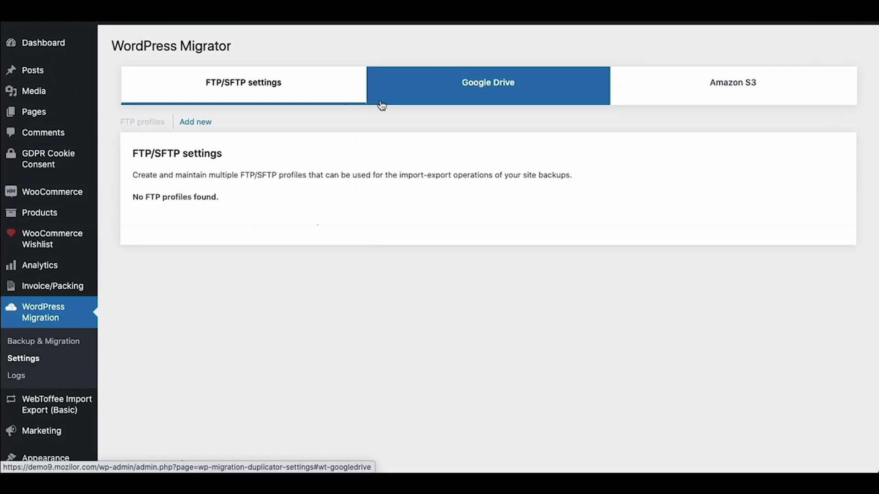
pyautogui.click(382, 103)
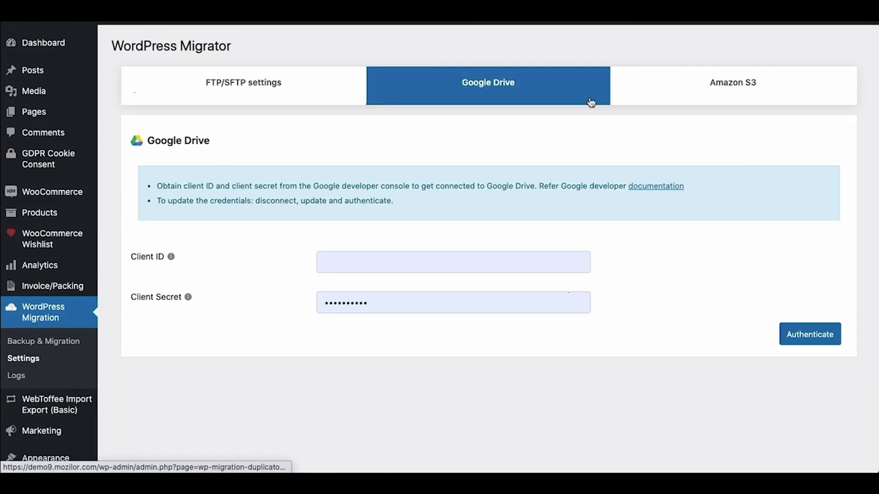
pyautogui.click(639, 105)
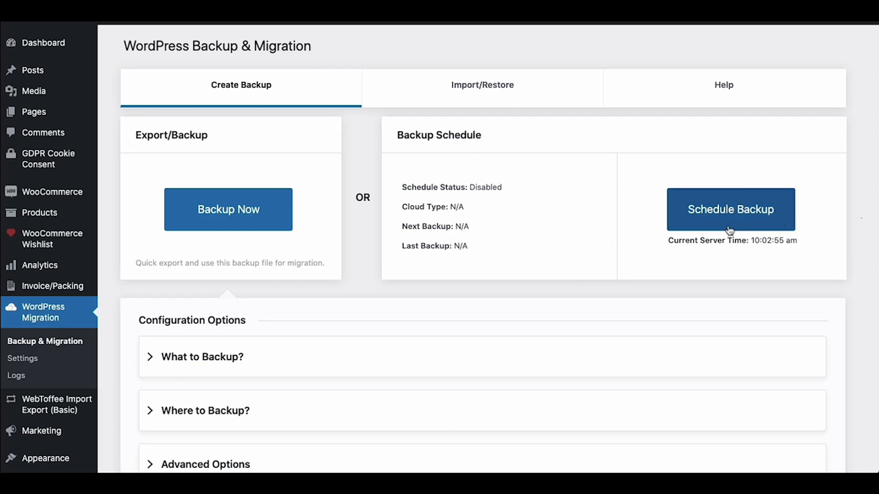
# Step: Show the Schedule Backup form and list its export destinations
pyautogui.click(729, 230)
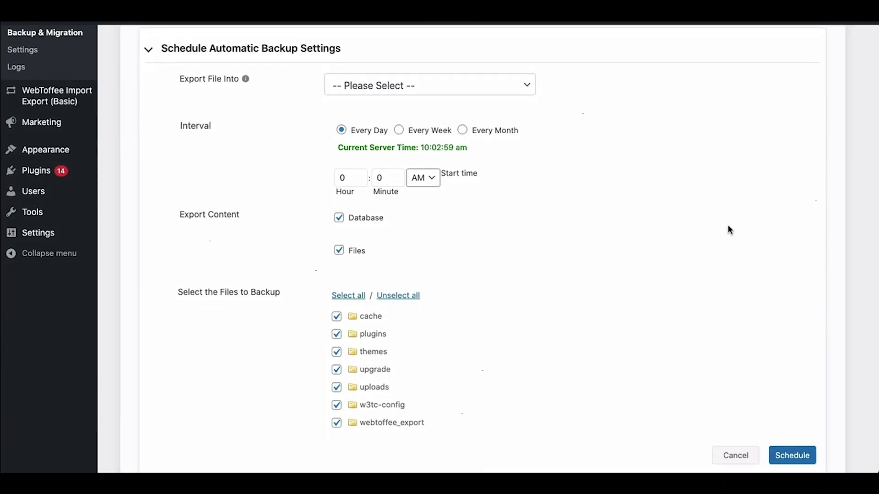
pyautogui.click(389, 88)
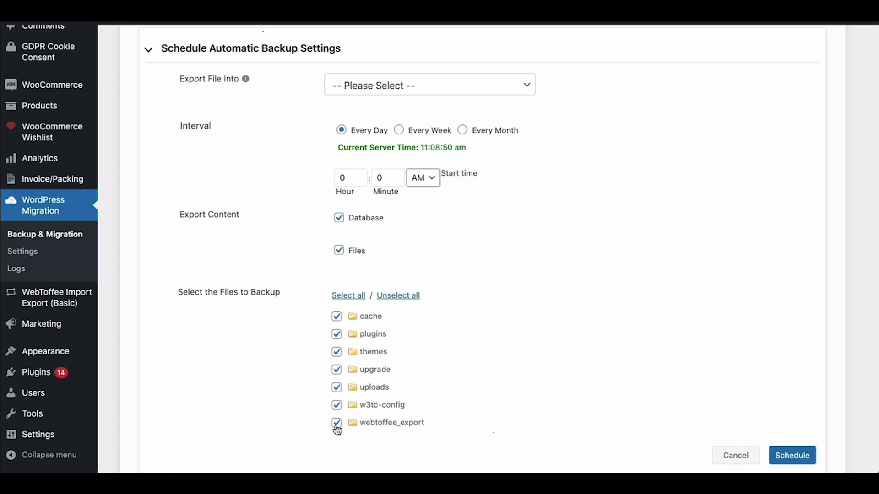
pyautogui.scroll(-3, 270, 440)
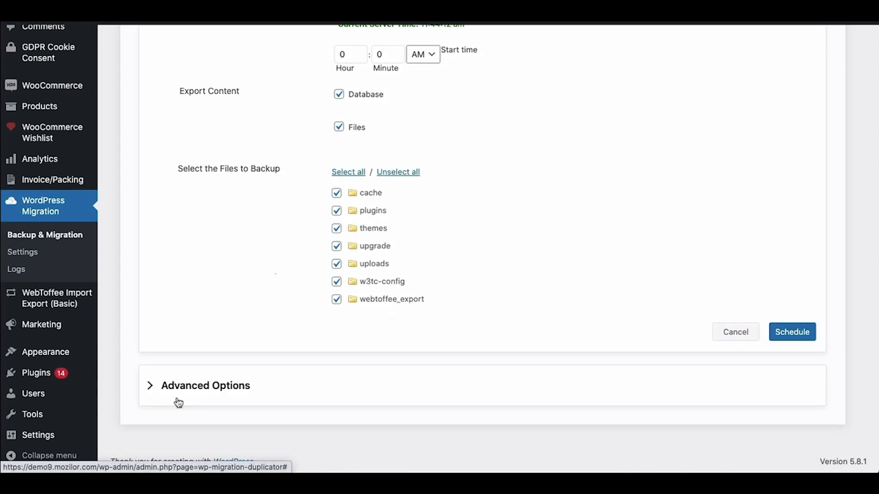
# Step: Reveal the advanced backup limits: 50 MB, 10000 records and 1000 files
pyautogui.click(177, 396)
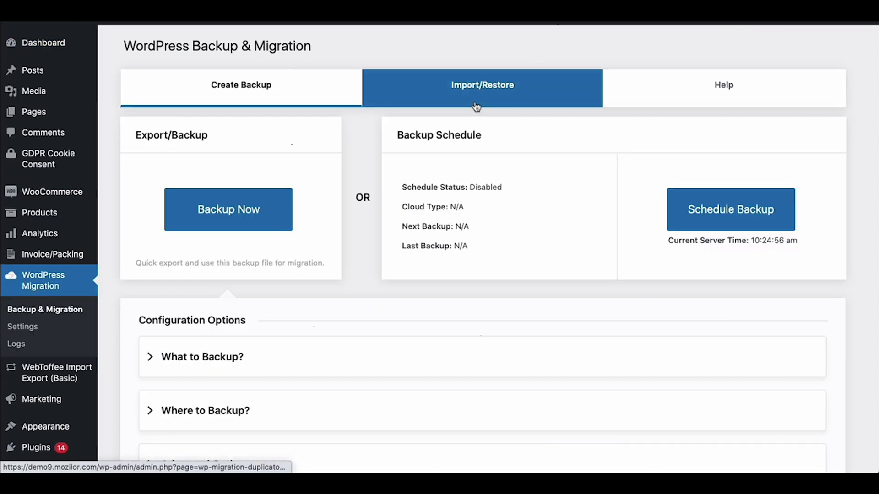
# Step: Show the Import/Restore quick import options with Local as the source
pyautogui.click(476, 106)
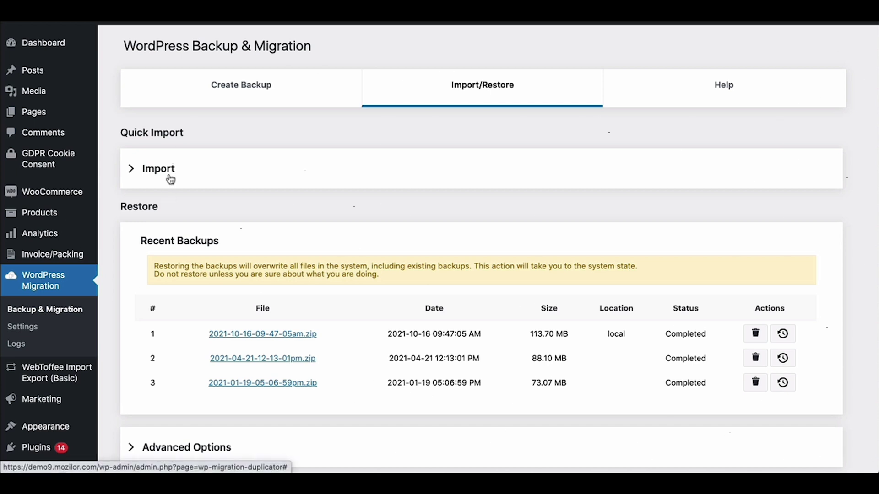
pyautogui.click(171, 177)
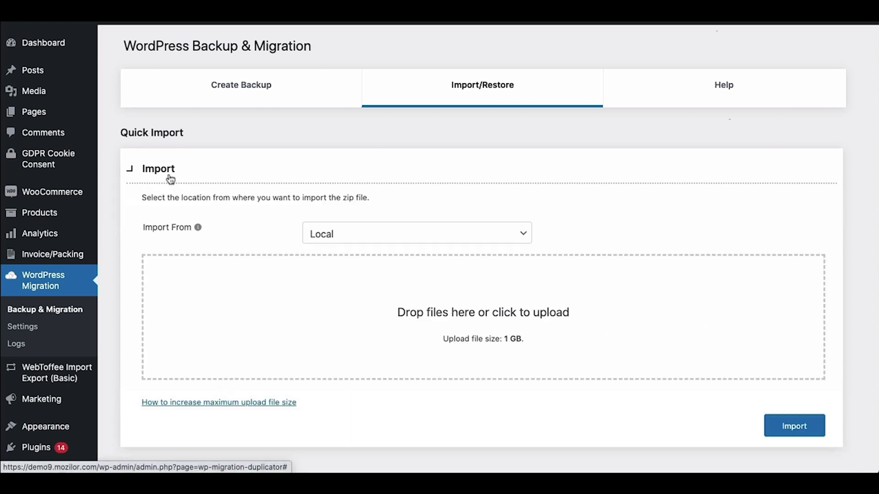
pyautogui.click(400, 240)
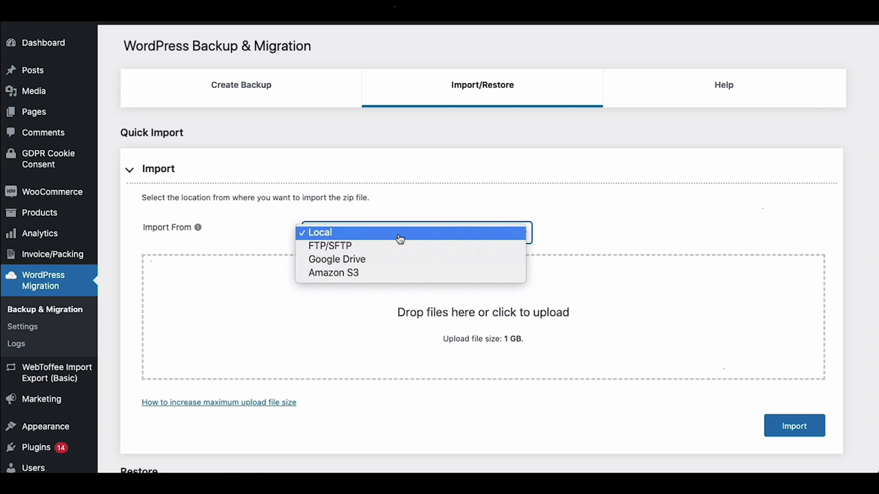
pyautogui.click(400, 237)
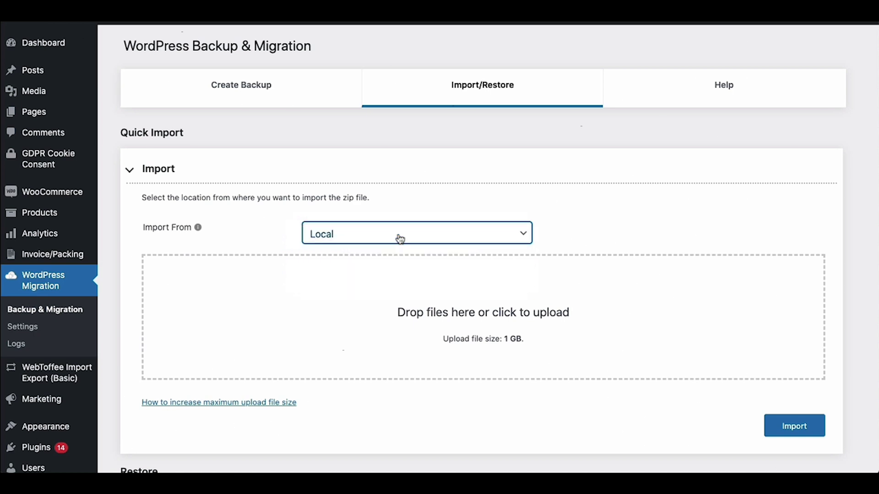
pyautogui.click(476, 361)
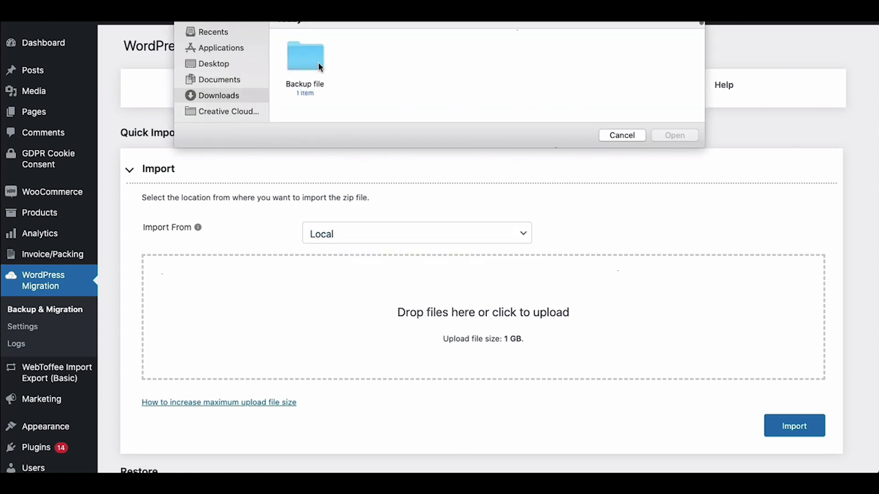
pyautogui.doubleClick(319, 62)
pyautogui.click(318, 62)
pyautogui.click(663, 137)
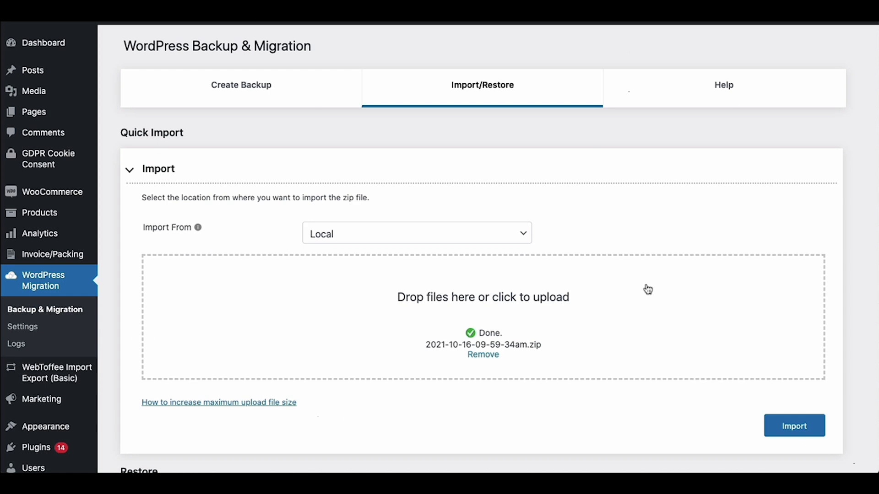
pyautogui.scroll(-5, 447, 439)
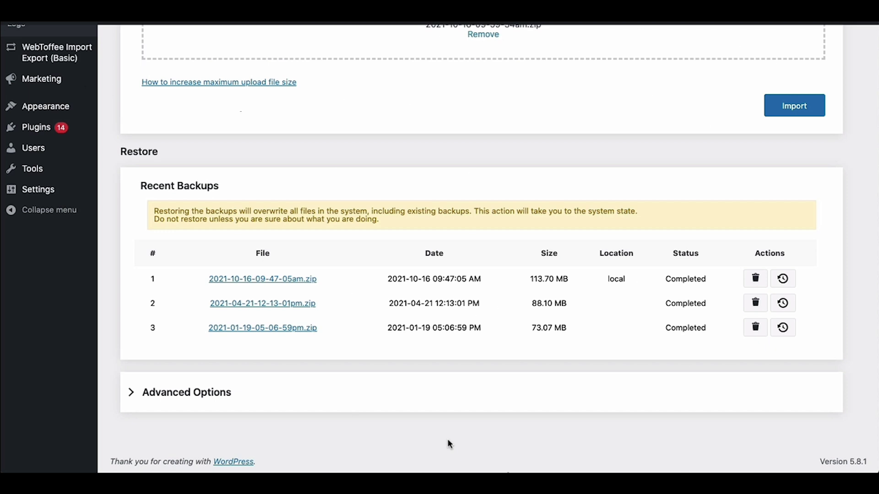
# Step: Show the restore limits: 1 MB data size and 5 database files per request
pyautogui.click(177, 400)
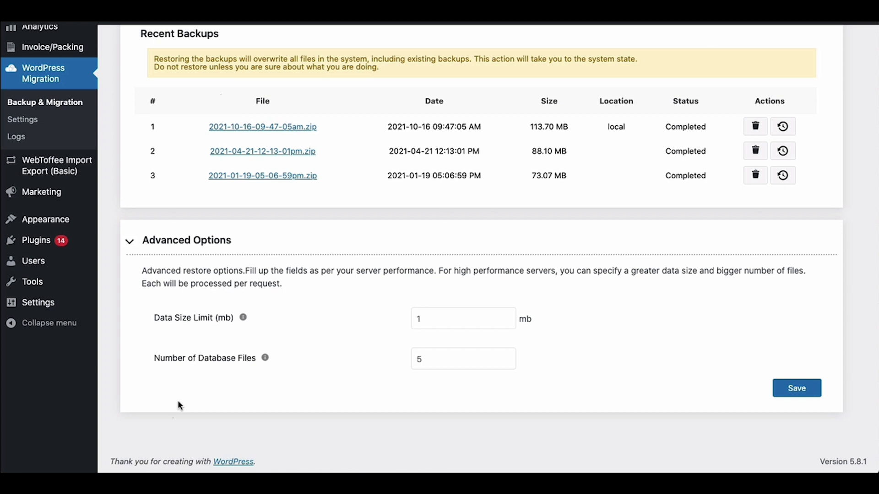
pyautogui.scroll(3, 182, 201)
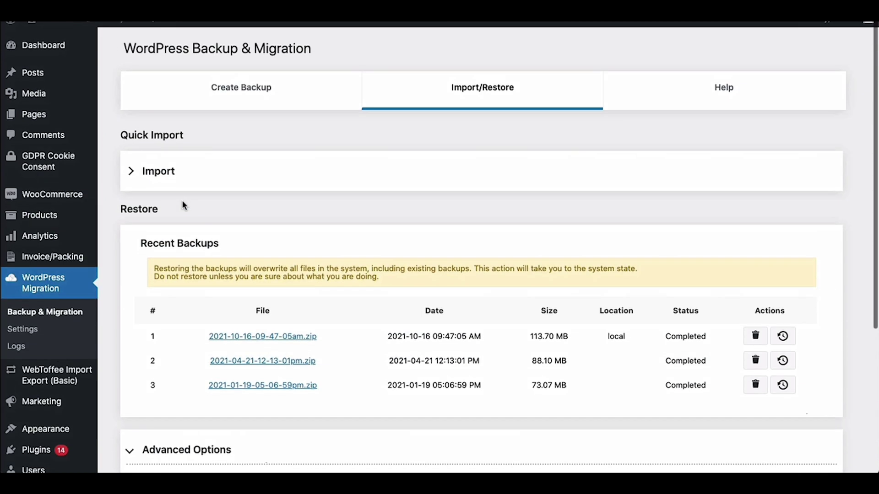
# Step: Start the import from the uploaded backup zip
pyautogui.click(158, 170)
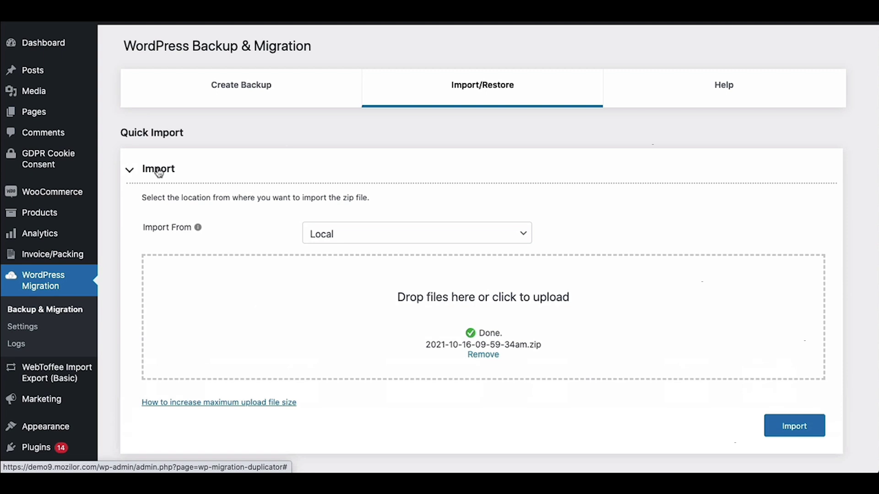
pyautogui.click(793, 440)
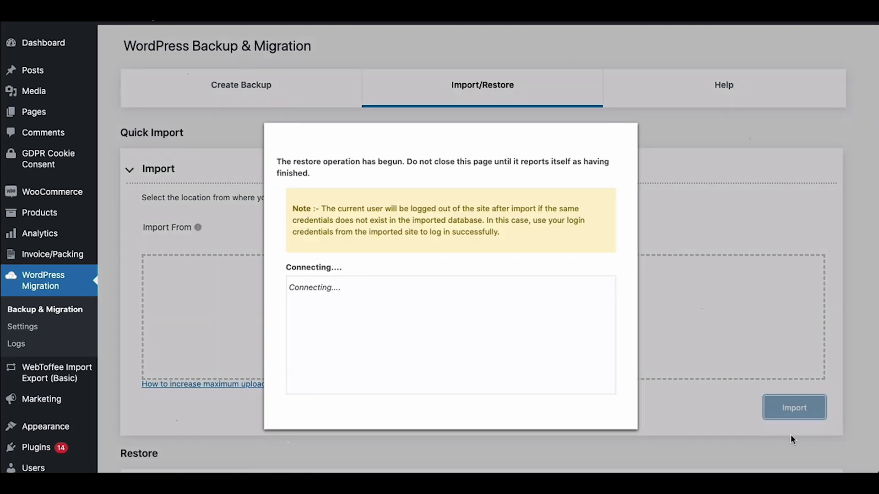